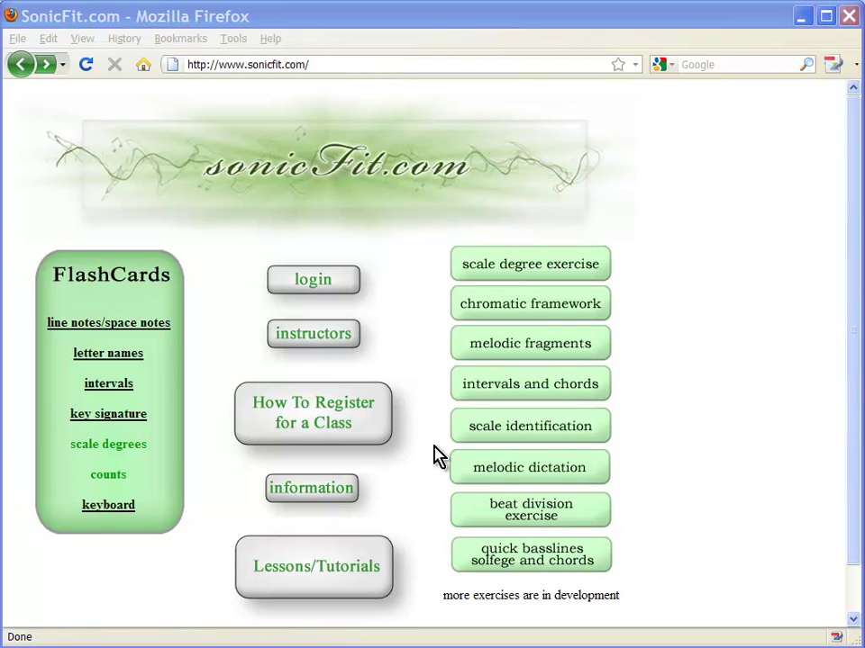
# Open the 'How To Register for a Class' information page from the home page
pyautogui.click(333, 417)
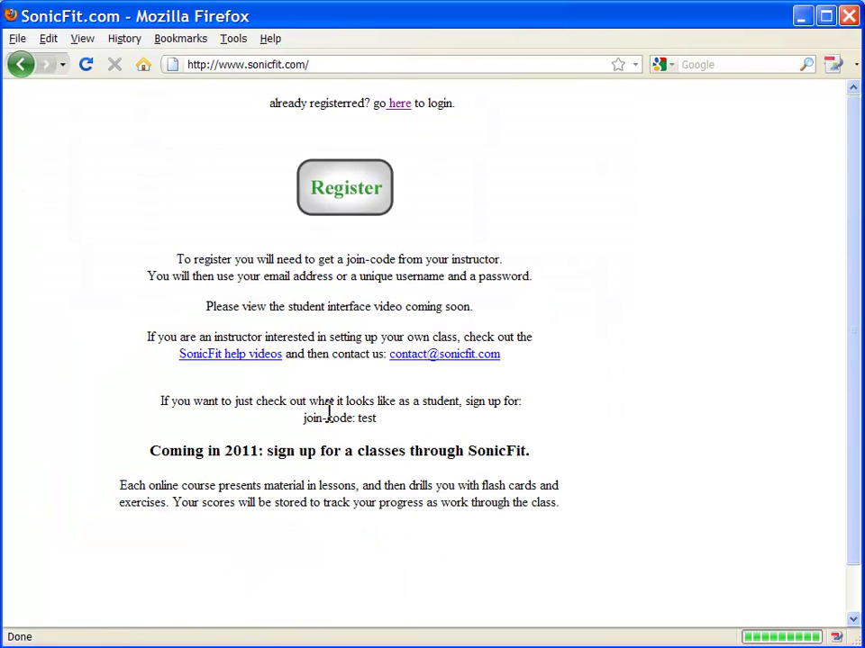
# Open the Student Registration form and enter the student's first name, last name and e-mail address
pyautogui.click(344, 193)
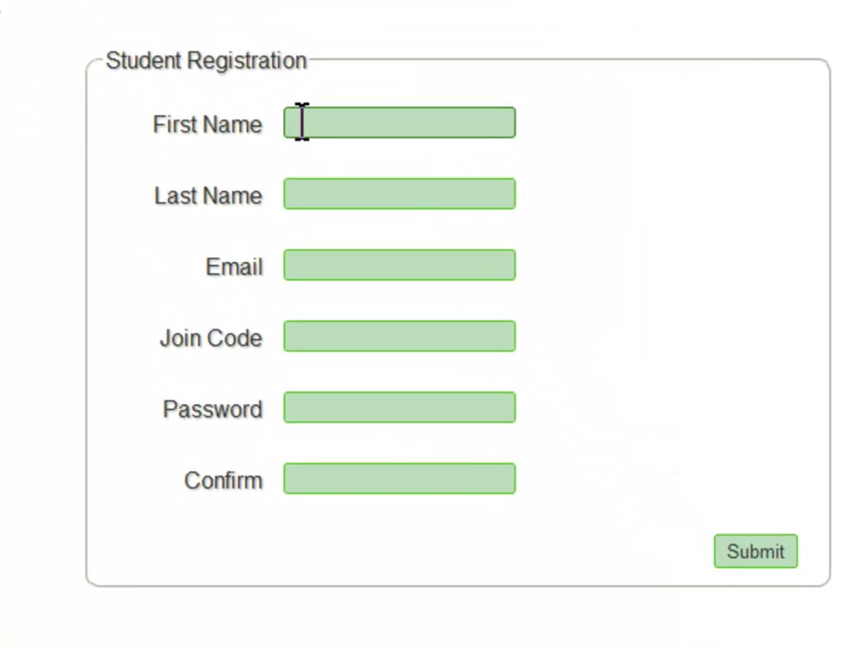
pyautogui.click(302, 123)
pyautogui.write('Susie')
pyautogui.press('Tab')
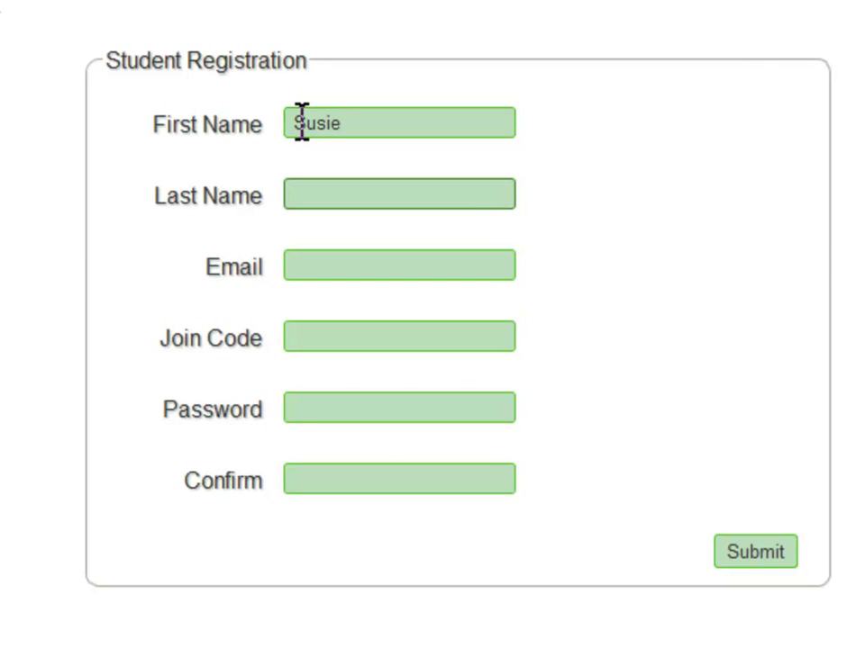
pyautogui.write('Strawberry')
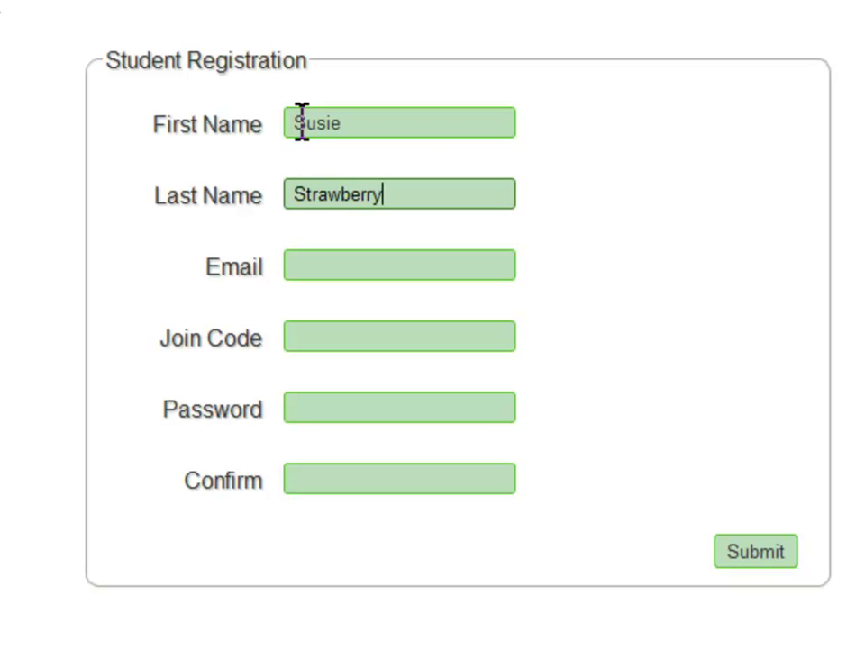
pyautogui.press('Tab')
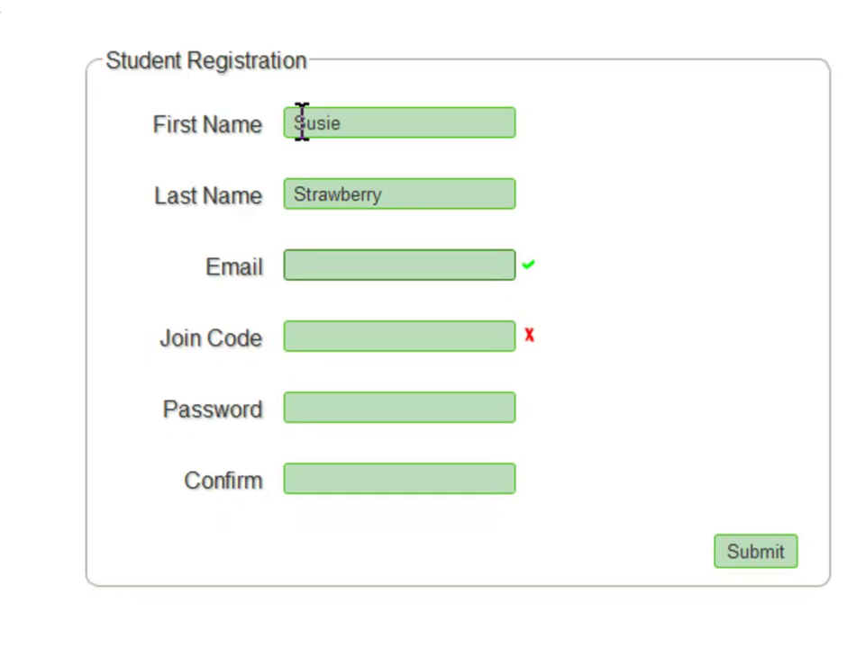
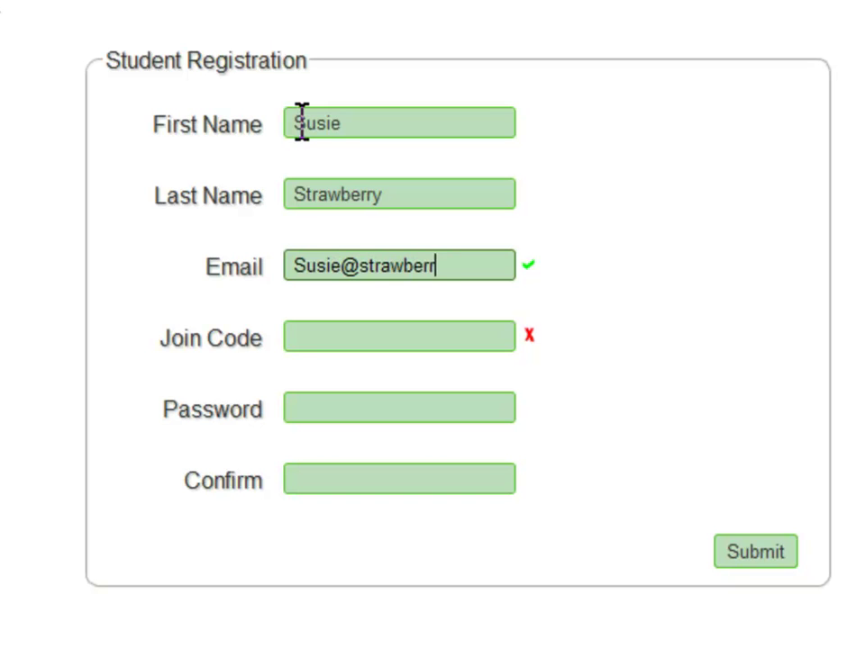
pyautogui.press('Tab')
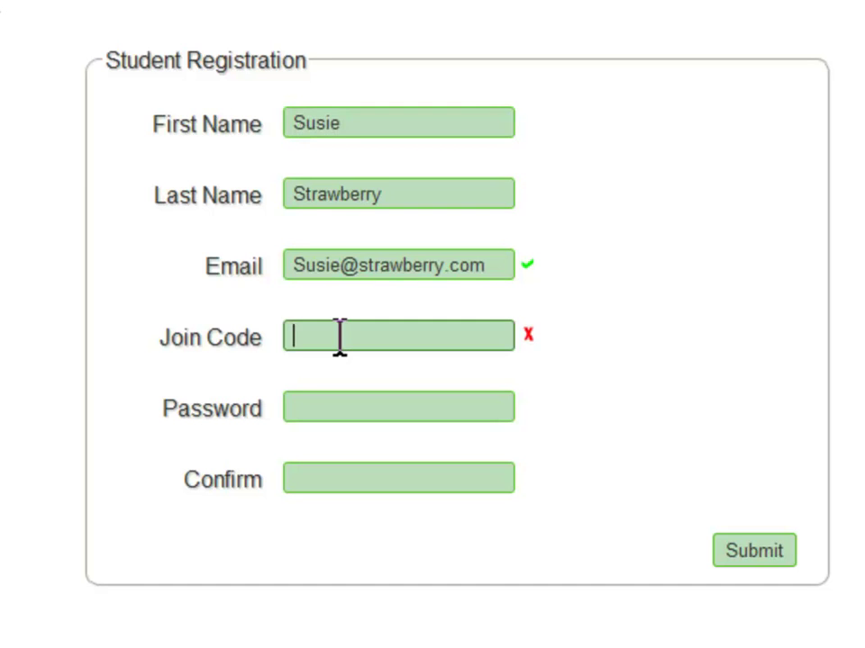
# Enter the test join code, then the account password and its matching confirmation
pyautogui.write('mtest2')
pyautogui.press('Tab')
pyautogui.write('p')
pyautogui.press('BackSpace')
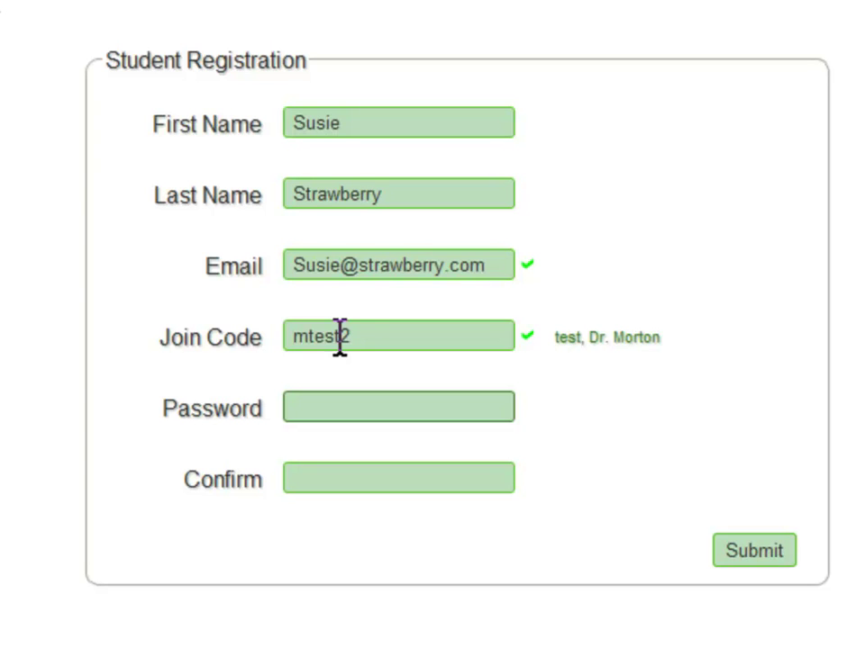
pyautogui.write('•••••••')
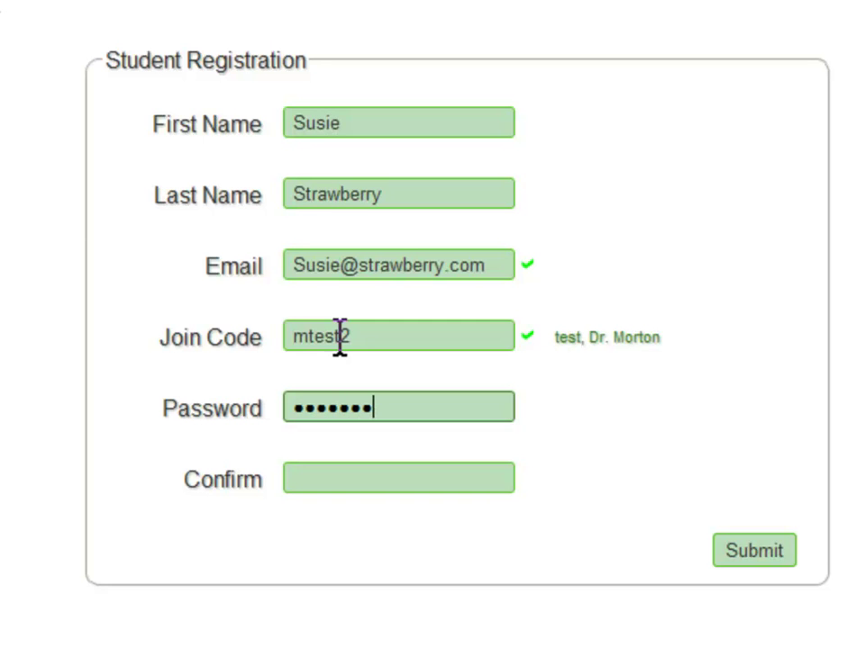
pyautogui.press('Tab')
pyautogui.write('••')
pyautogui.press('BackSpace')
pyautogui.press('BackSpace')
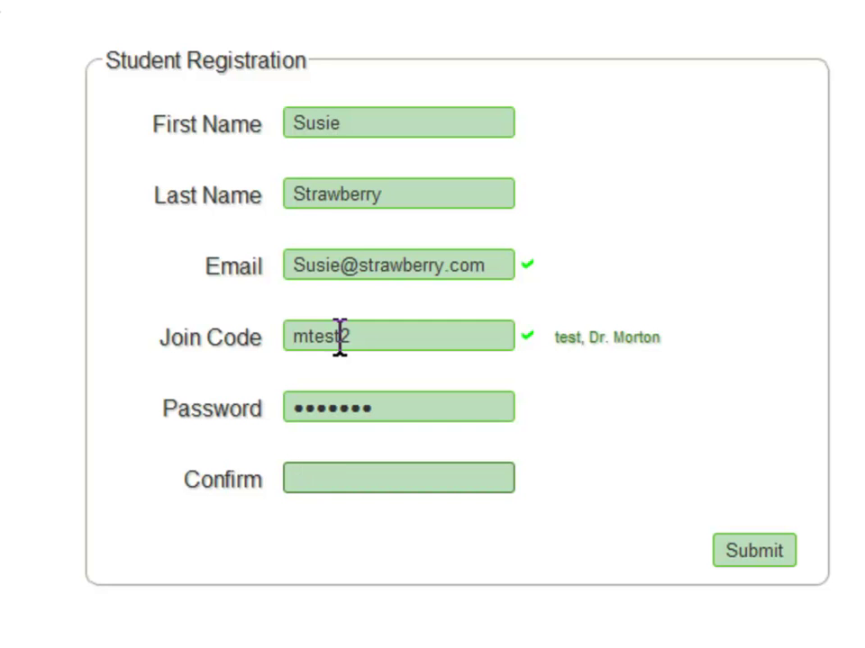
pyautogui.write('•••••••')
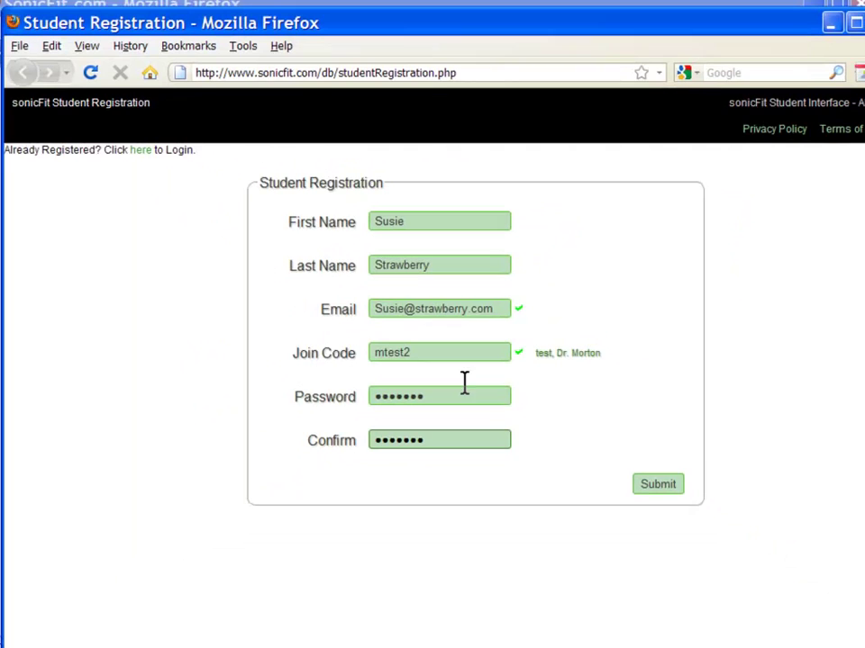
# Submit the registration, then reopen the Student Login page from the home page and reposition its window
pyautogui.click(662, 484)
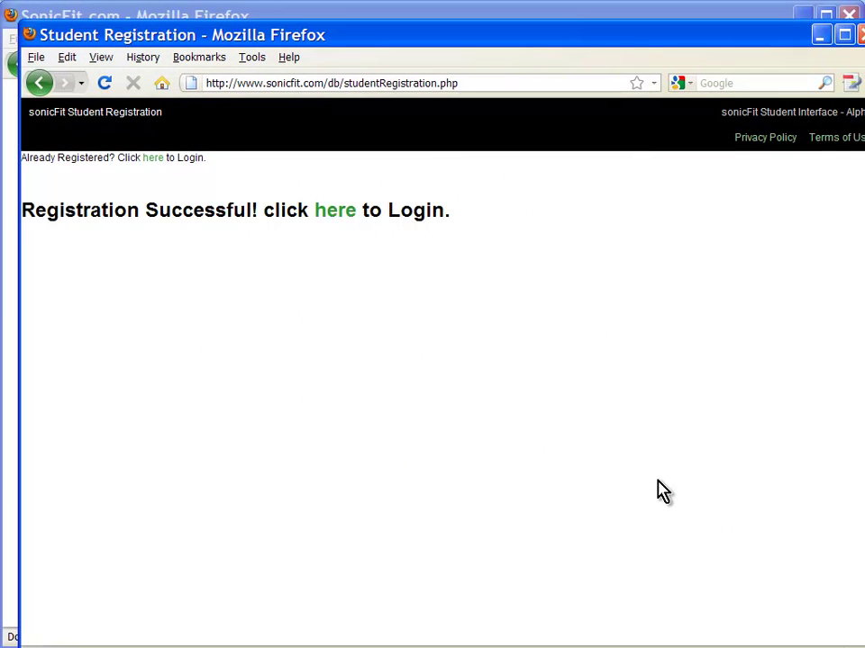
pyautogui.click(339, 212)
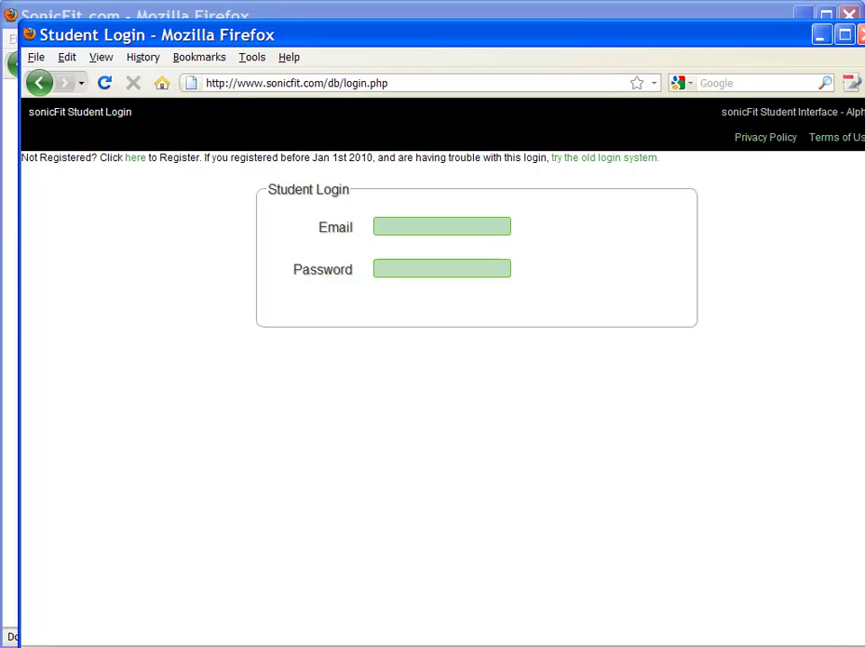
pyautogui.click(860, 35)
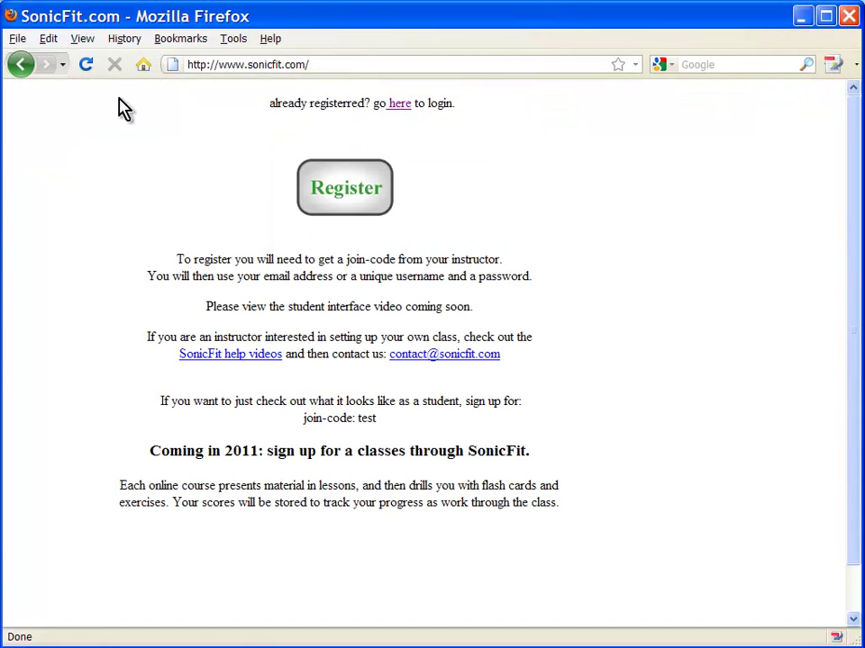
pyautogui.click(23, 72)
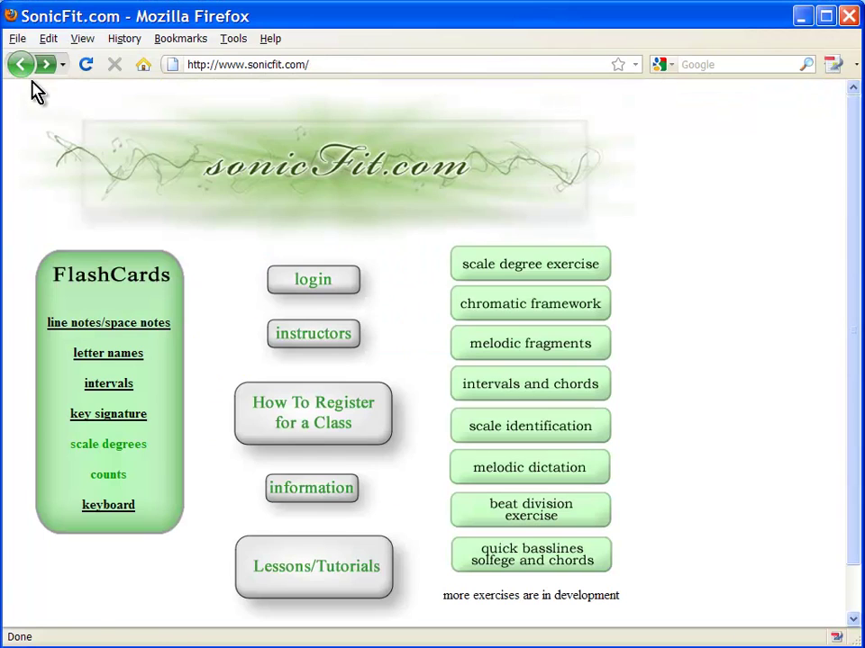
pyautogui.click(312, 284)
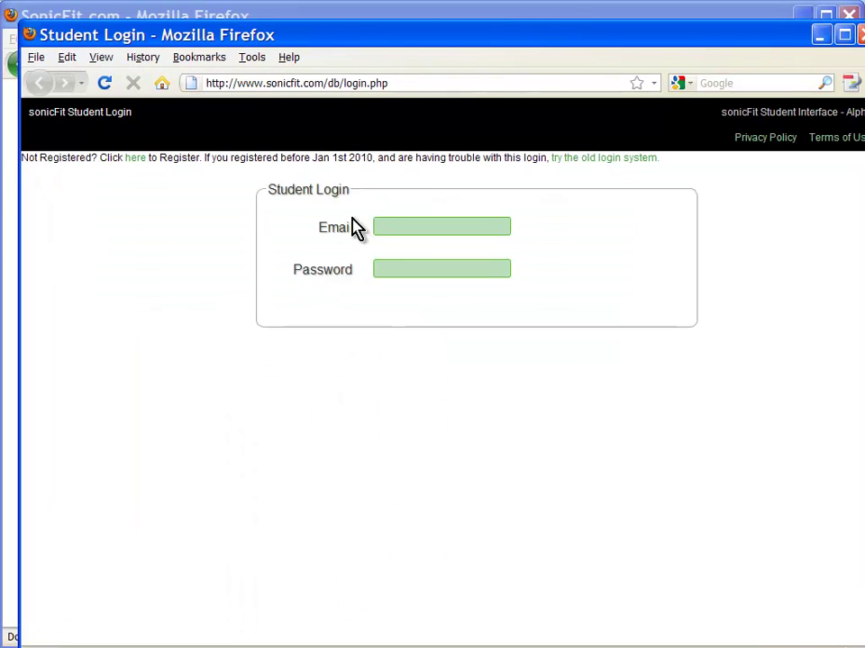
pyautogui.moveTo(369, 50); pyautogui.dragTo(346, 23)
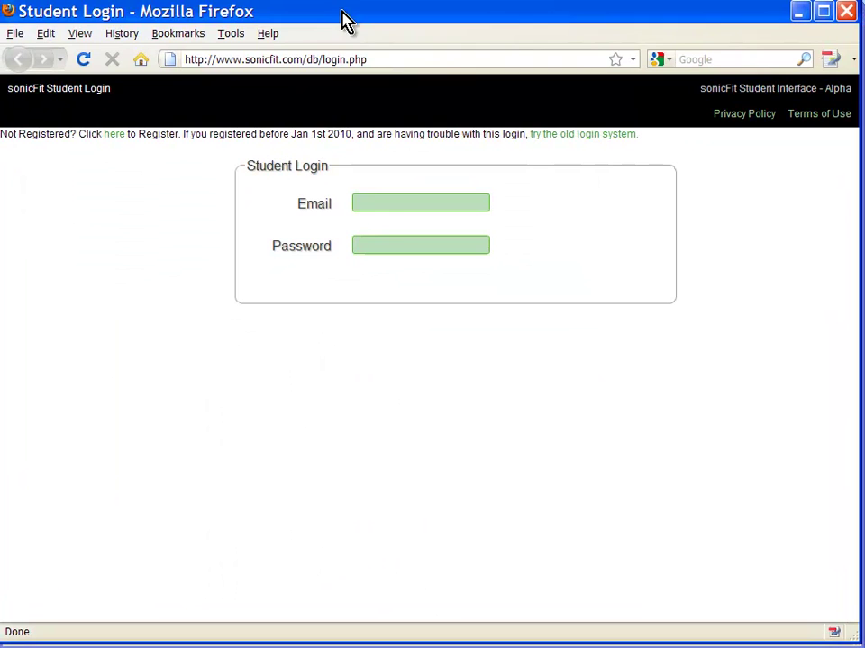
# Log in with the student's full e-mail address and account password
pyautogui.click(397, 203)
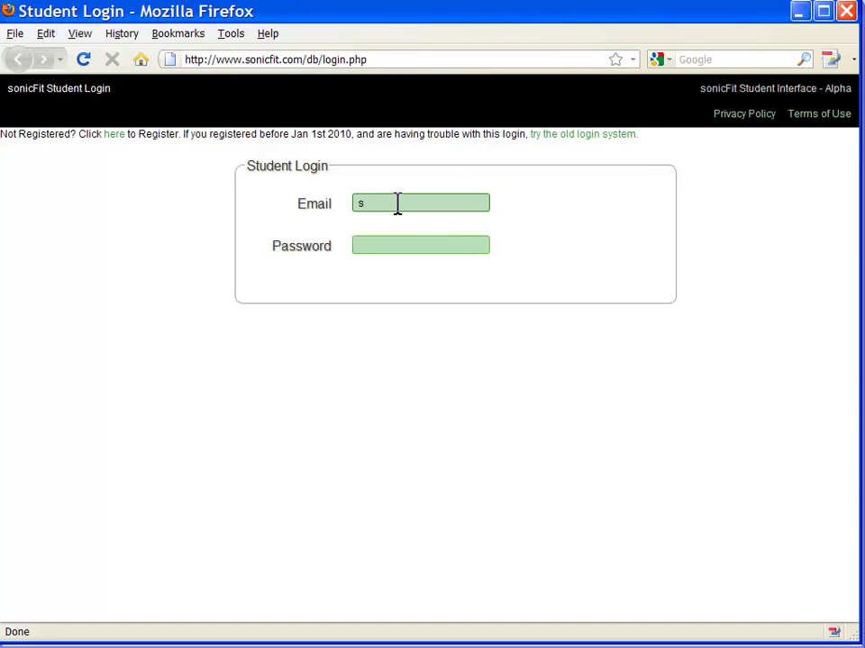
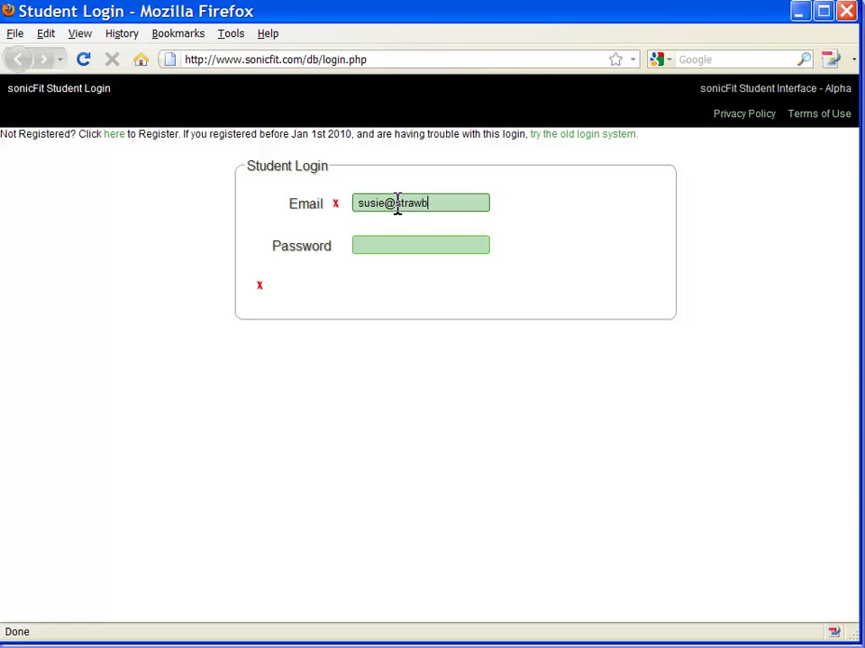
pyautogui.press('Tab')
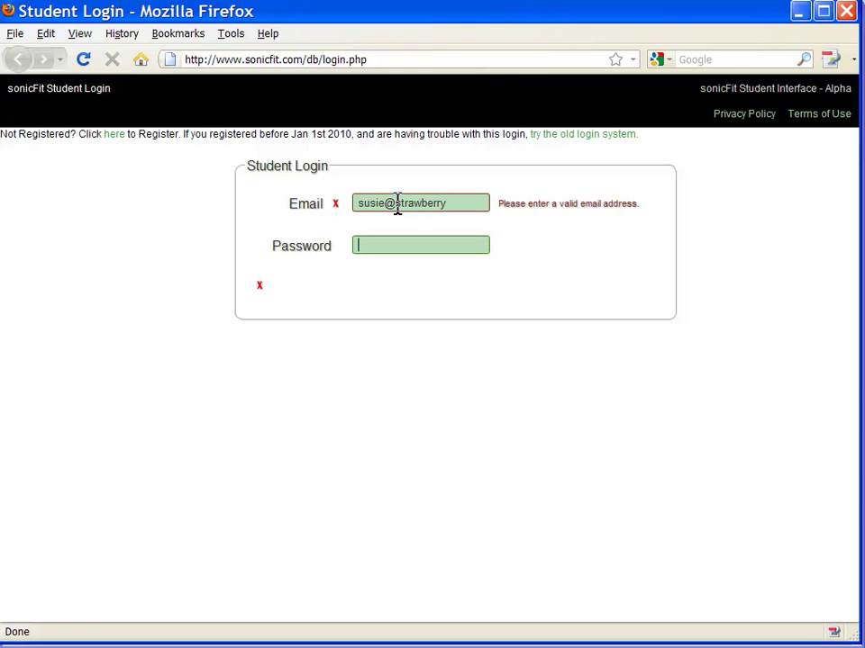
pyautogui.click(455, 200)
pyautogui.write('.')
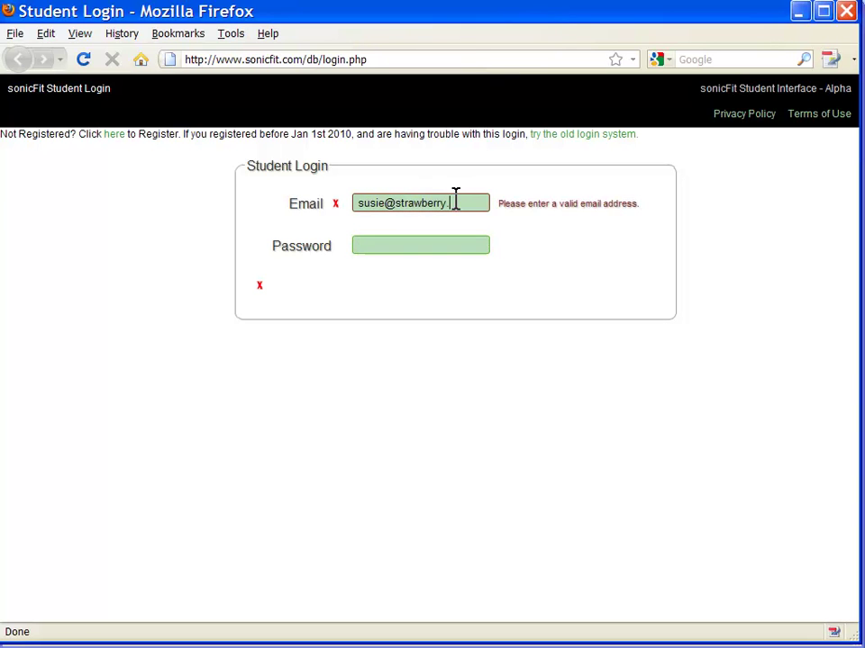
pyautogui.write('com')
pyautogui.click(427, 243)
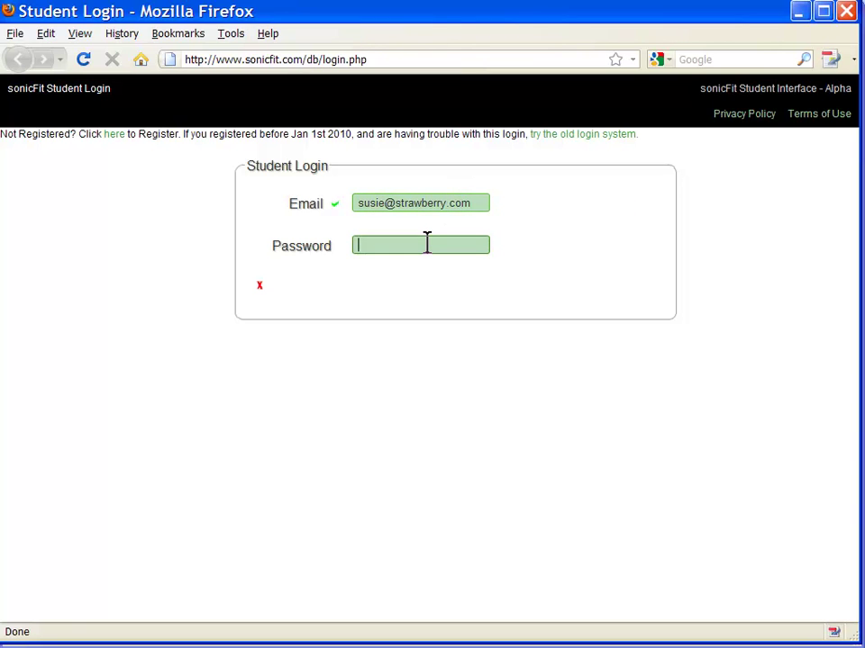
pyautogui.write('•••••••')
pyautogui.click(635, 291)
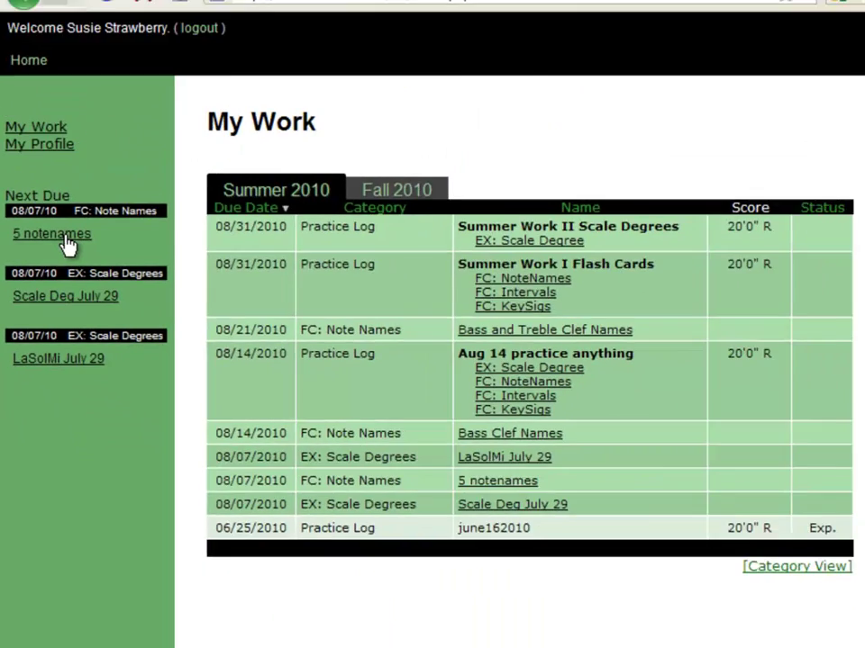
# Run the 5 notenames assessment, answering E, E, D, G and the final note for 5/5
pyautogui.click(151, 154)
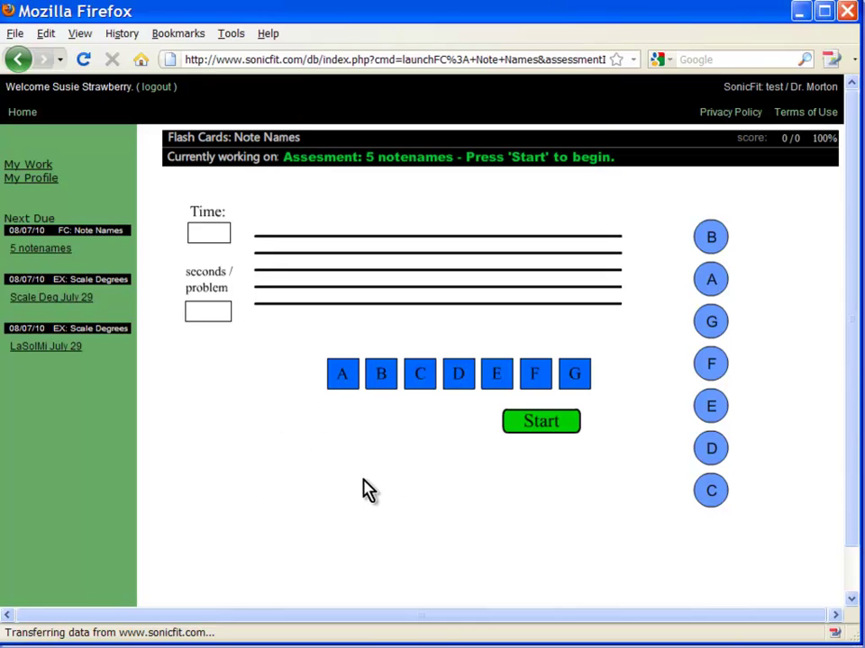
pyautogui.click(541, 422)
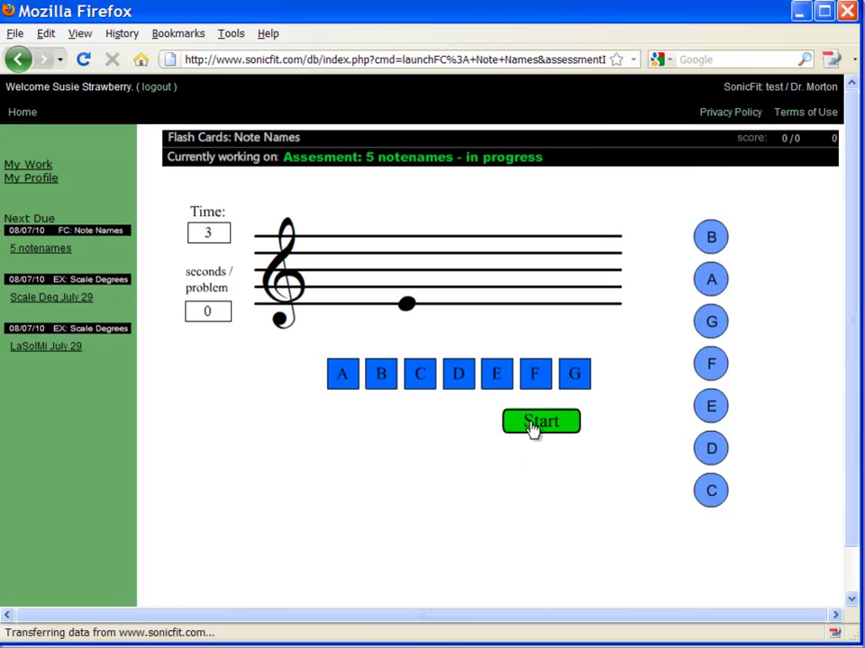
pyautogui.click(501, 376)
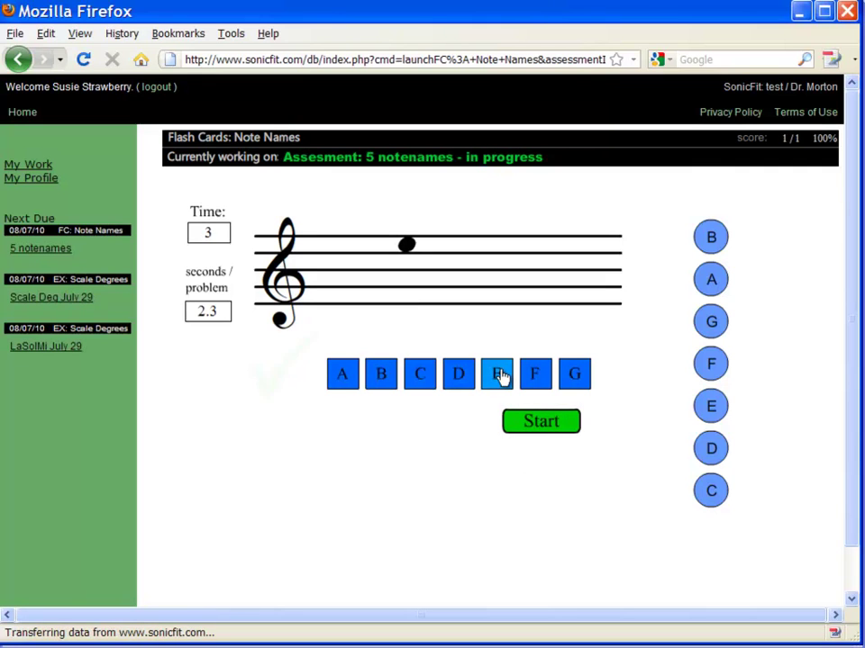
pyautogui.click(501, 376)
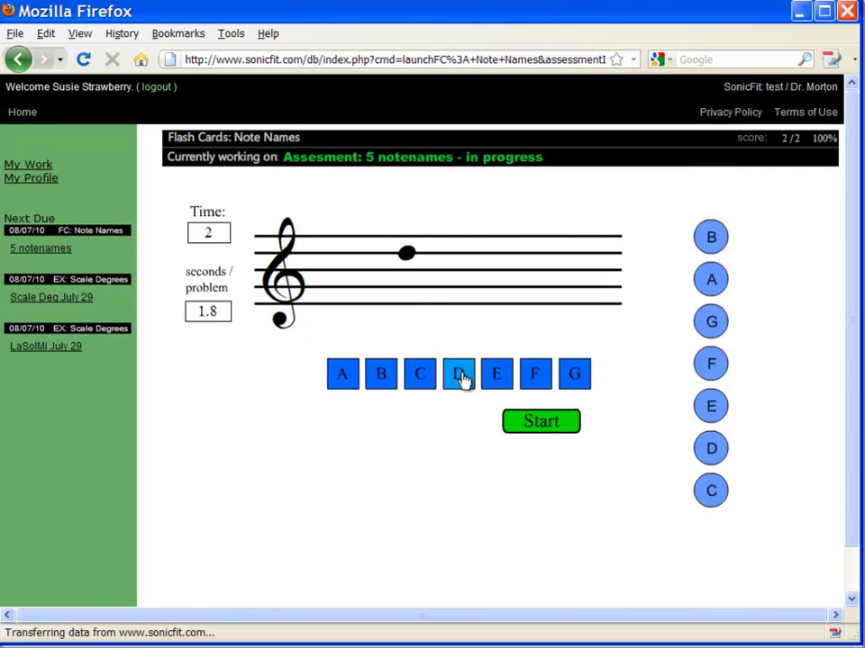
pyautogui.click(461, 378)
pyautogui.click(578, 382)
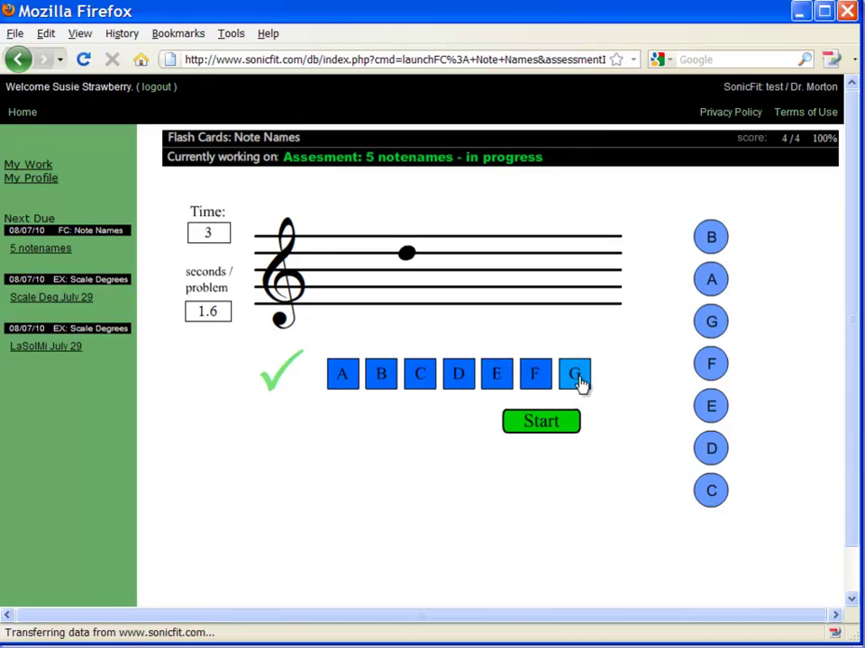
pyautogui.click(456, 382)
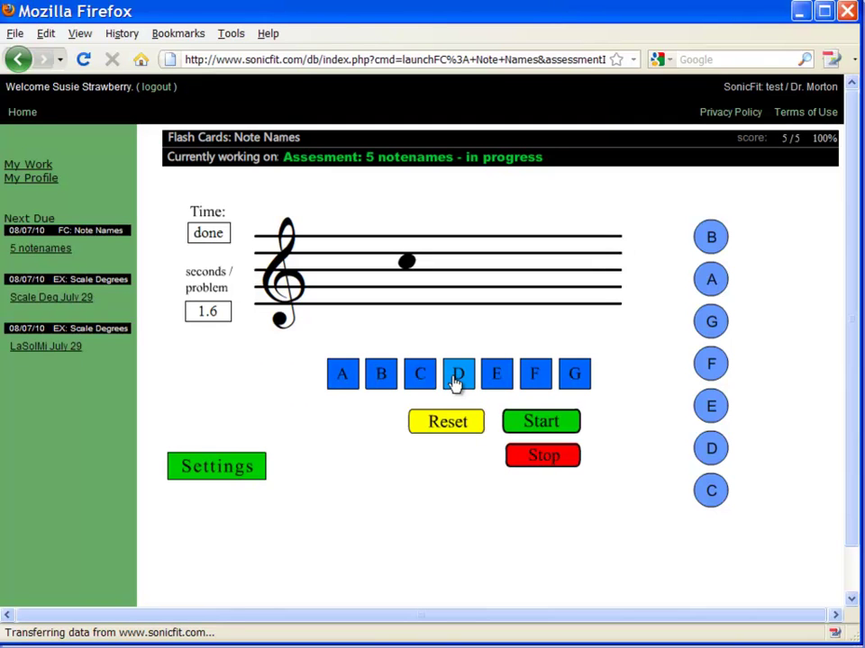
# Return to My Work and reload the Summer 2010 scores showing 5 notenames at 100%
pyautogui.click(35, 169)
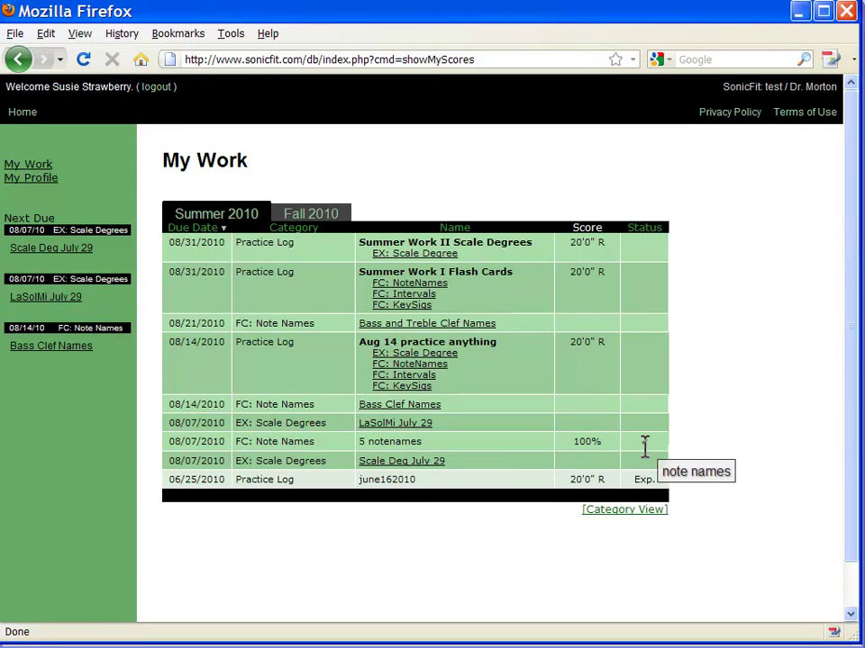
pyautogui.click(53, 256)
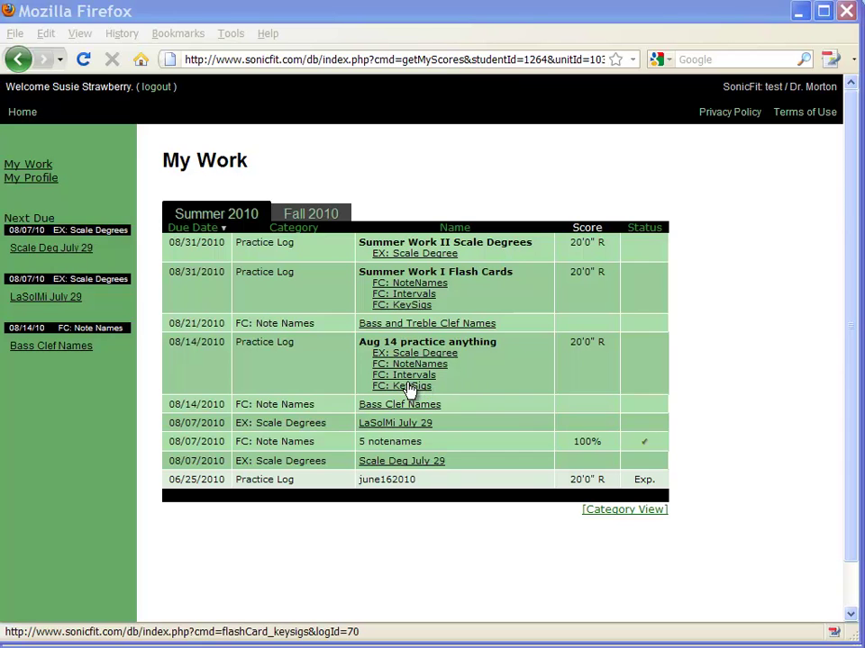
# Open the Aug 14 KeySigs flash cards and set them to bass clef and the number of flats
pyautogui.click(410, 390)
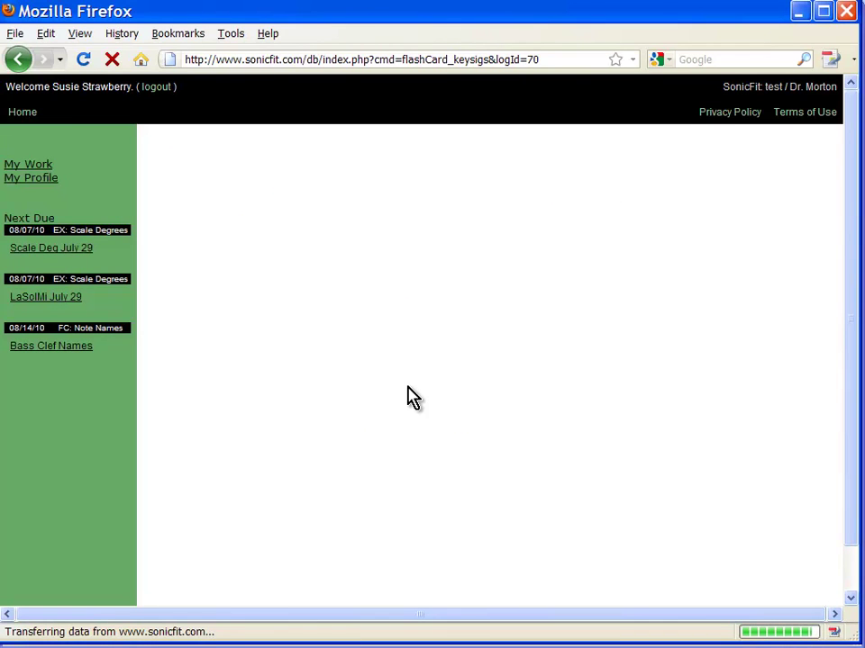
pyautogui.moveTo(241, 506)
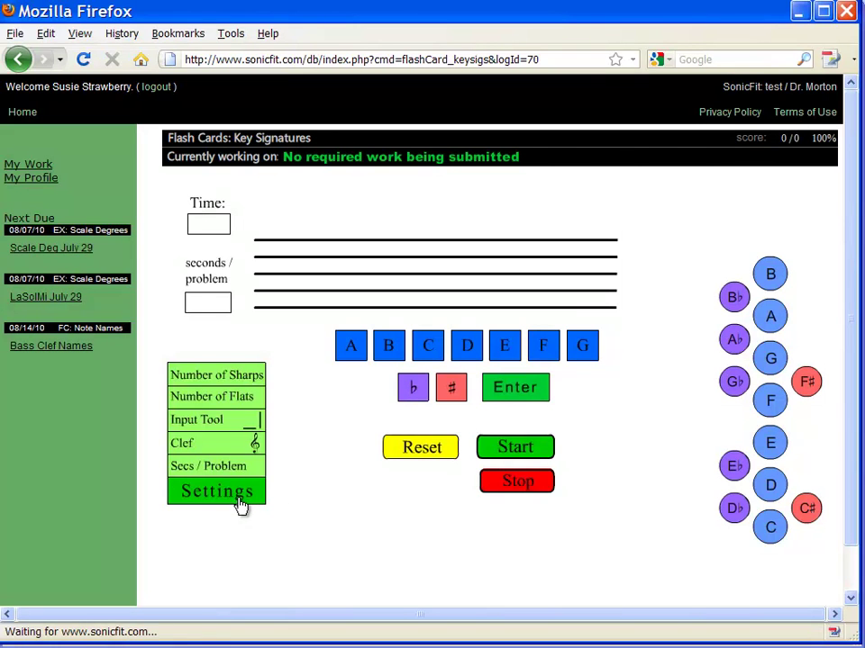
pyautogui.moveTo(226, 468)
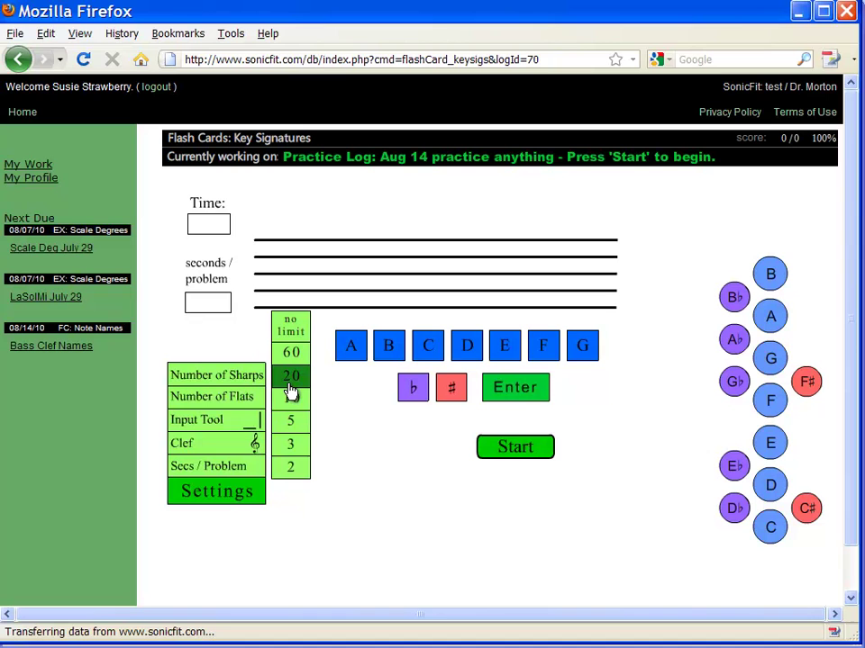
pyautogui.click(222, 451)
pyautogui.moveTo(241, 396)
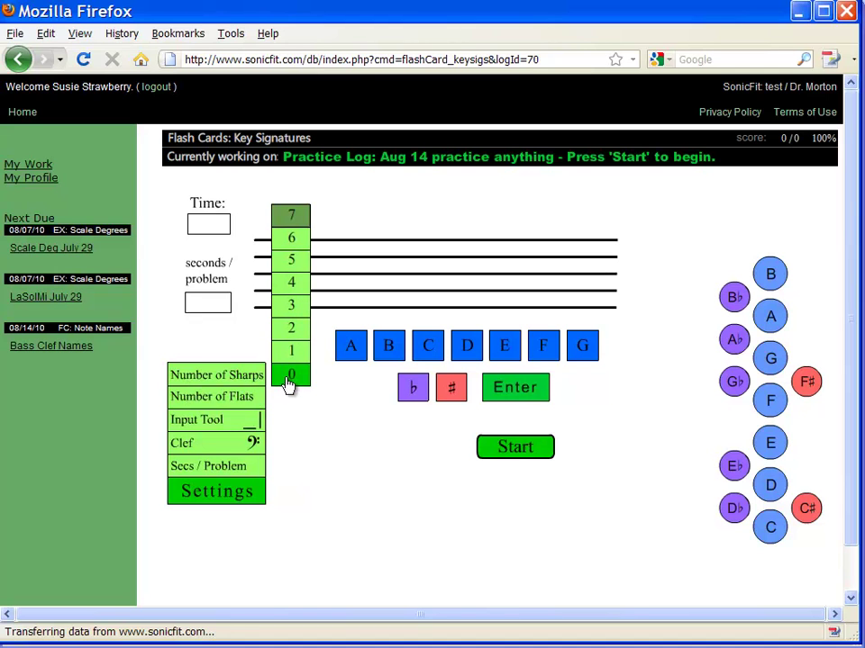
pyautogui.click(287, 384)
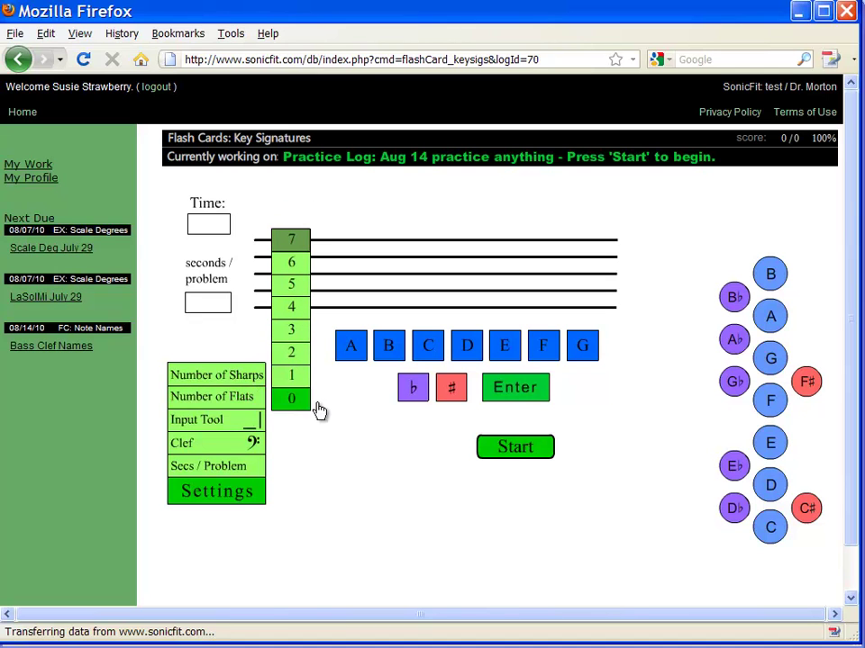
# Start the flash cards and name the first key signature as B-flat
pyautogui.click(529, 451)
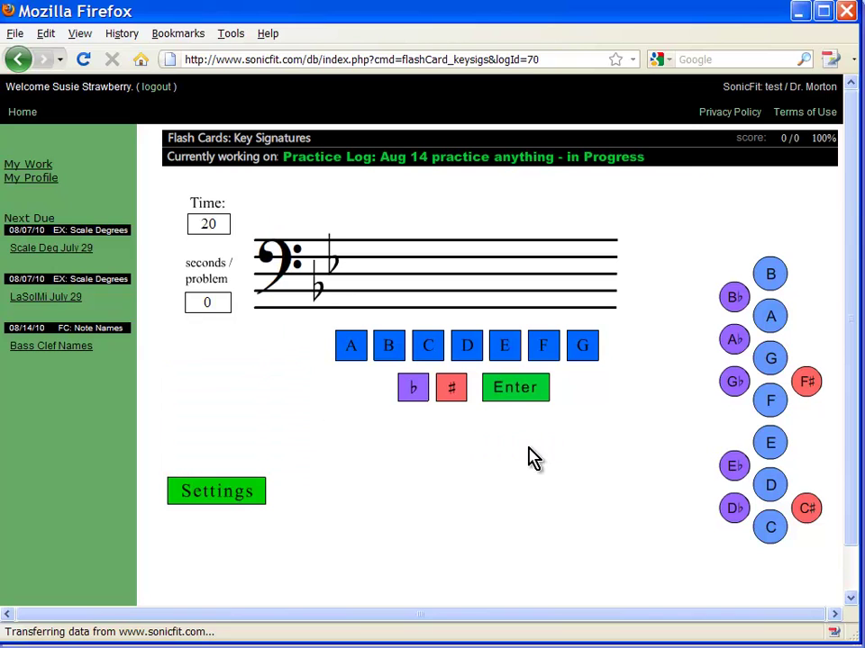
pyautogui.click(385, 349)
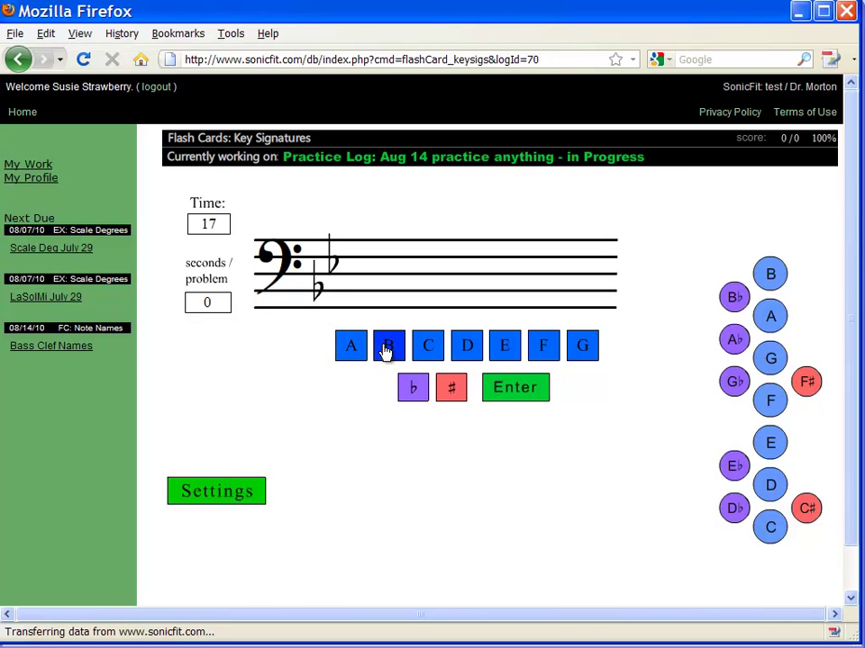
pyautogui.click(416, 387)
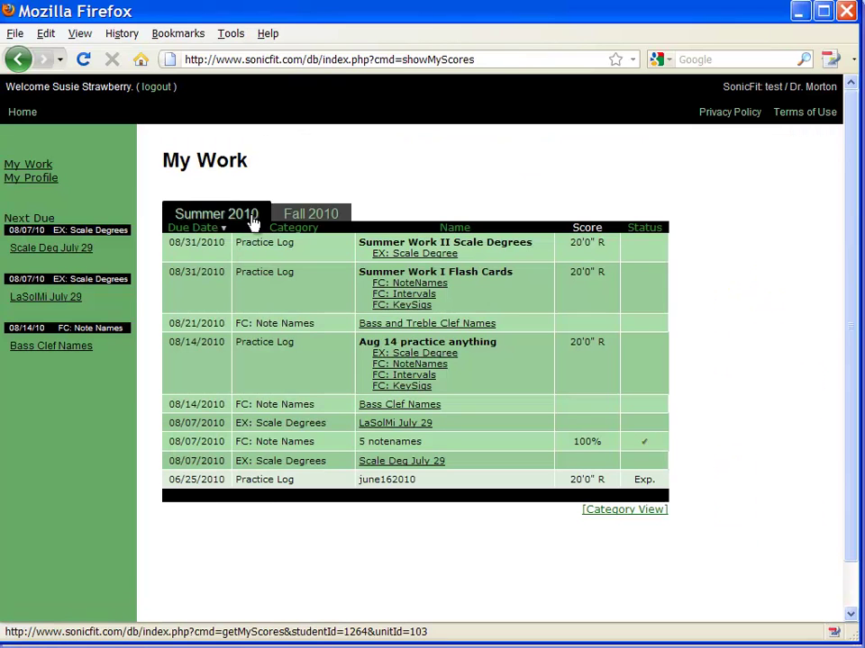
# Switch the My Work assignments table to the Fall 2010 term
pyautogui.click(294, 220)
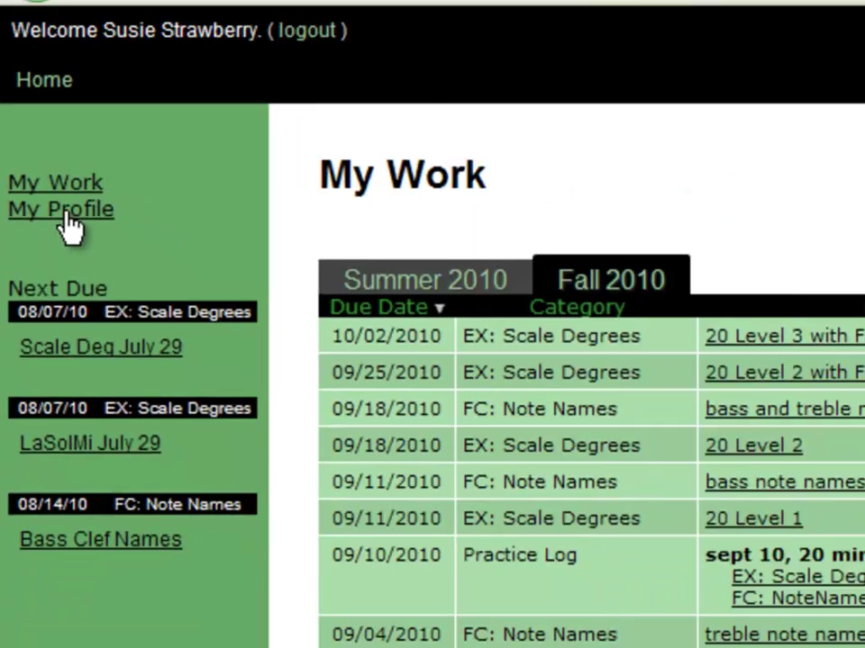
# Open the My Profile page from the left sidebar
pyautogui.click(120, 270)
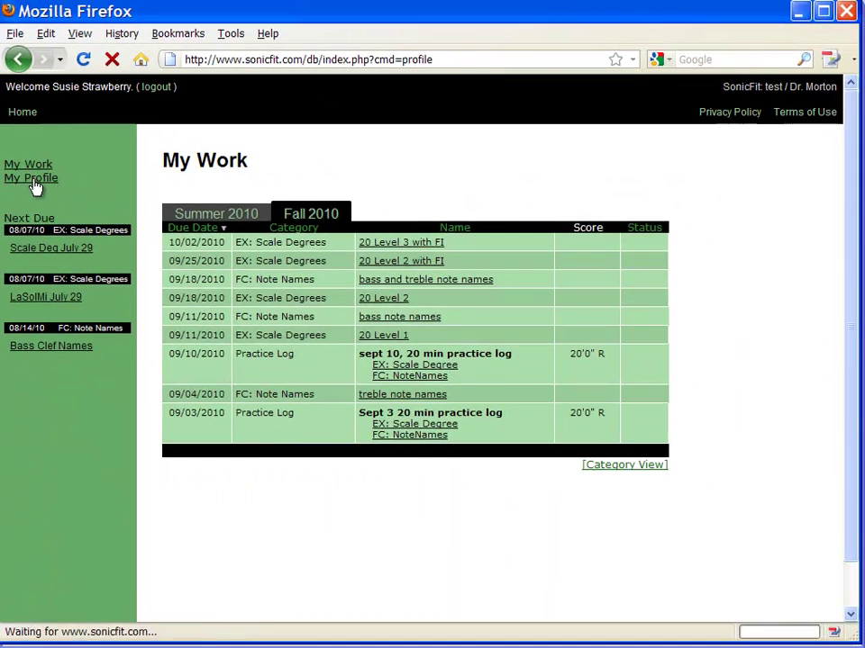